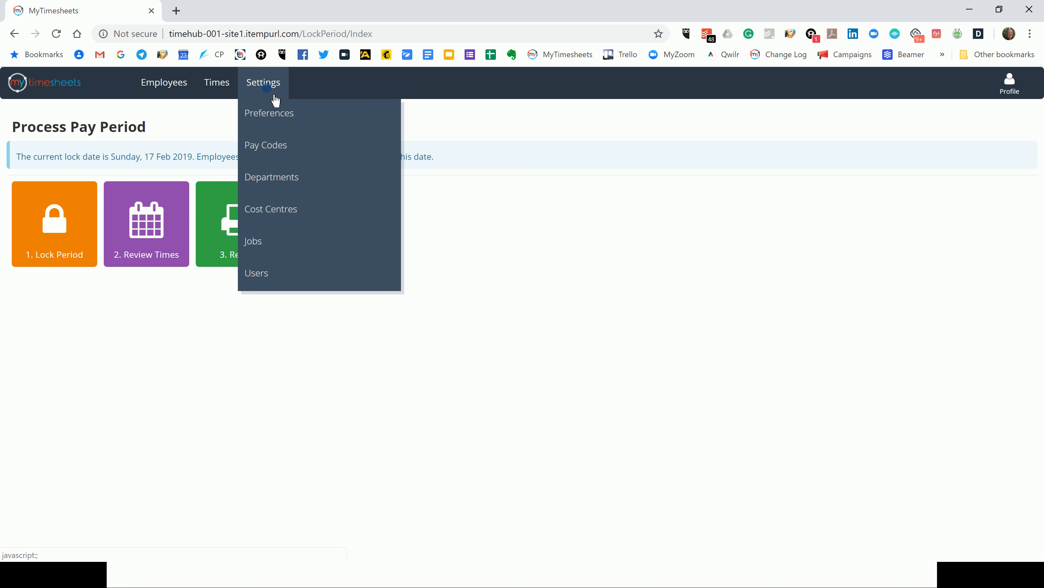
Start a new department record with Factory as both its department code and its description.
click(285, 186)
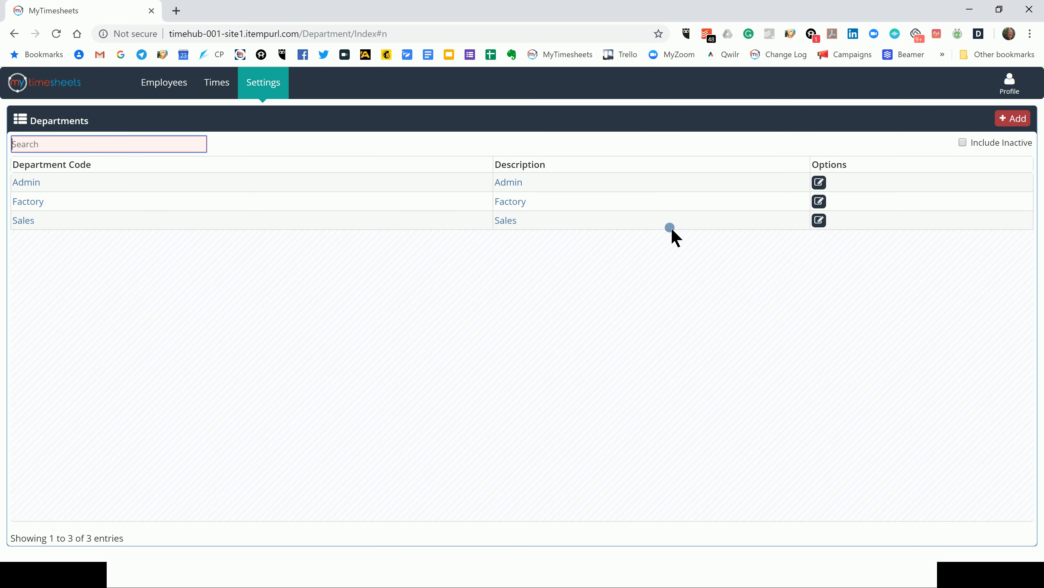
click(1019, 124)
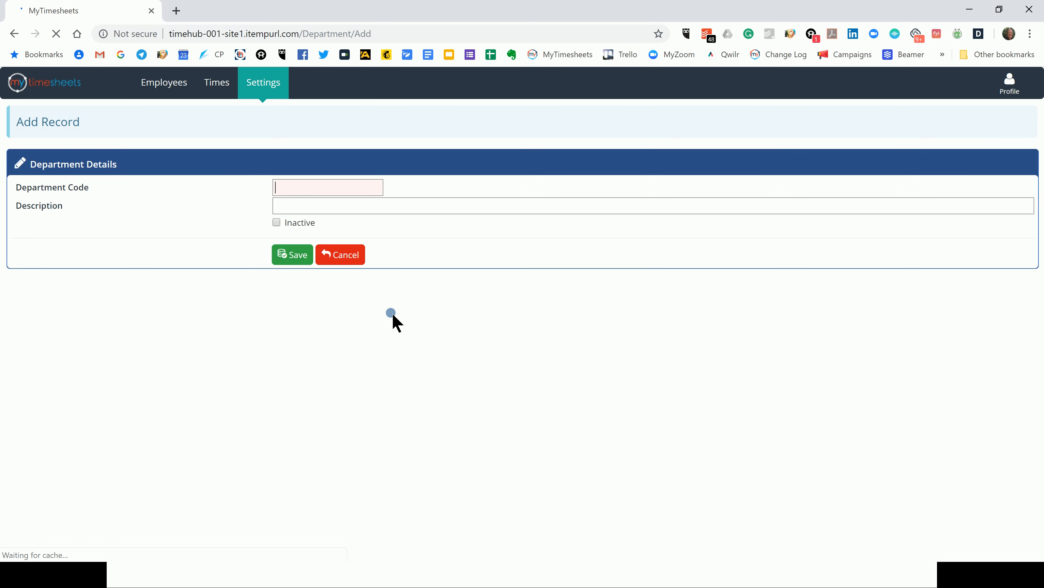
click(335, 191)
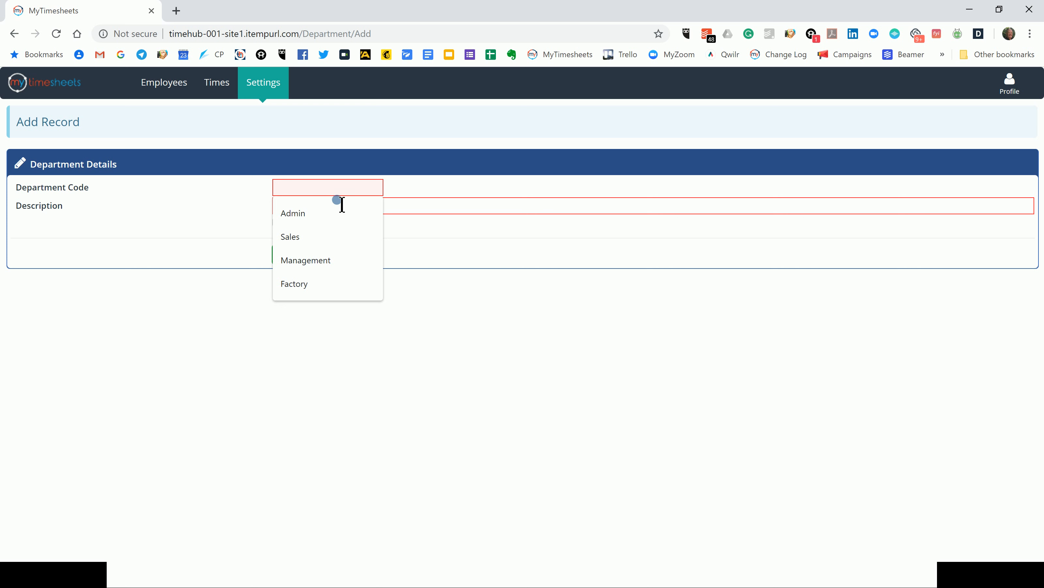
click(312, 280)
click(298, 211)
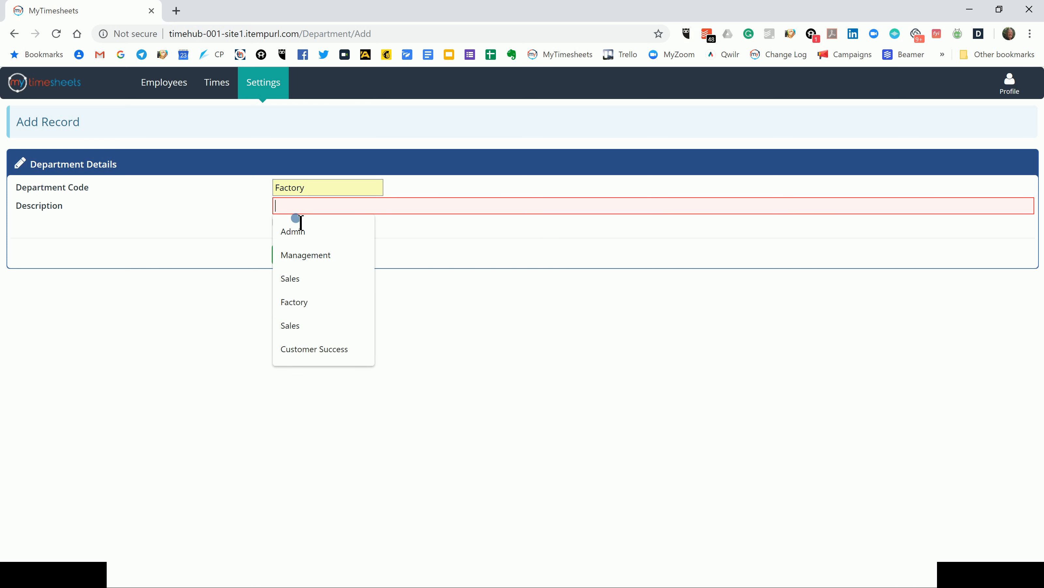
click(304, 302)
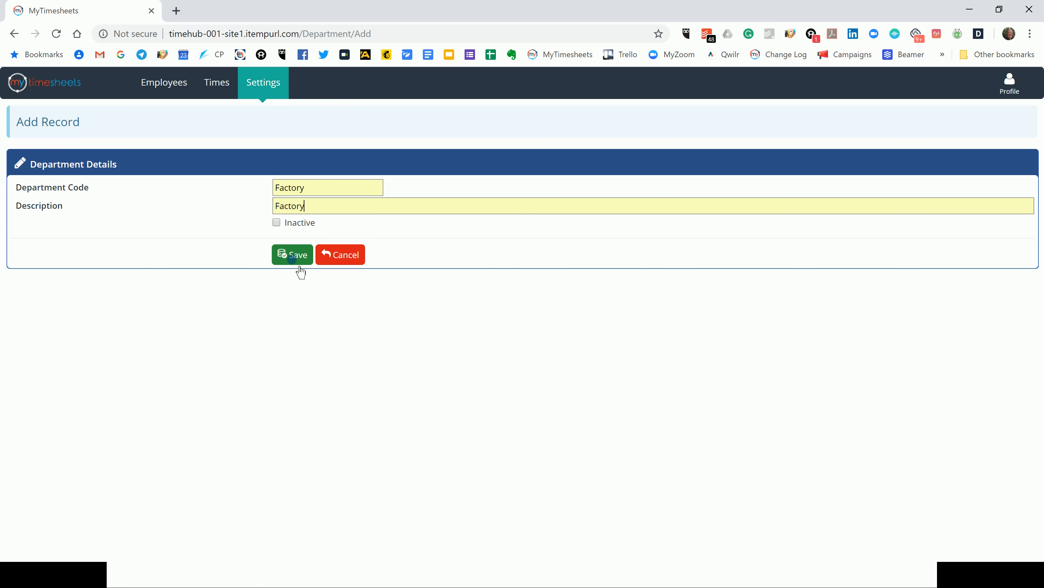
Extend the department code to Factory 3 and the description to Factory in Auckland, and save the department.
click(321, 201)
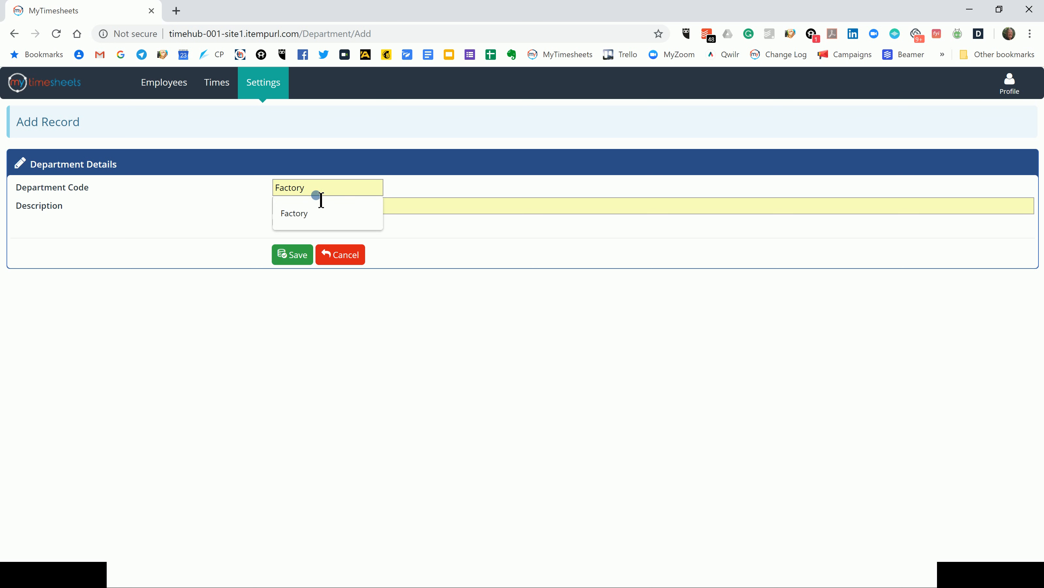
text(3)
click(335, 211)
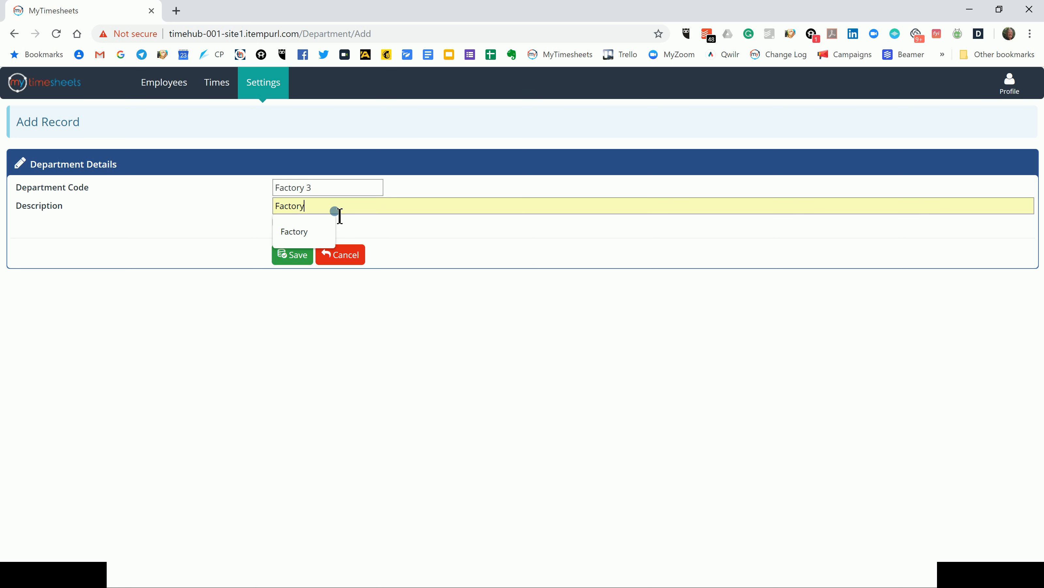
text(in Auckland)
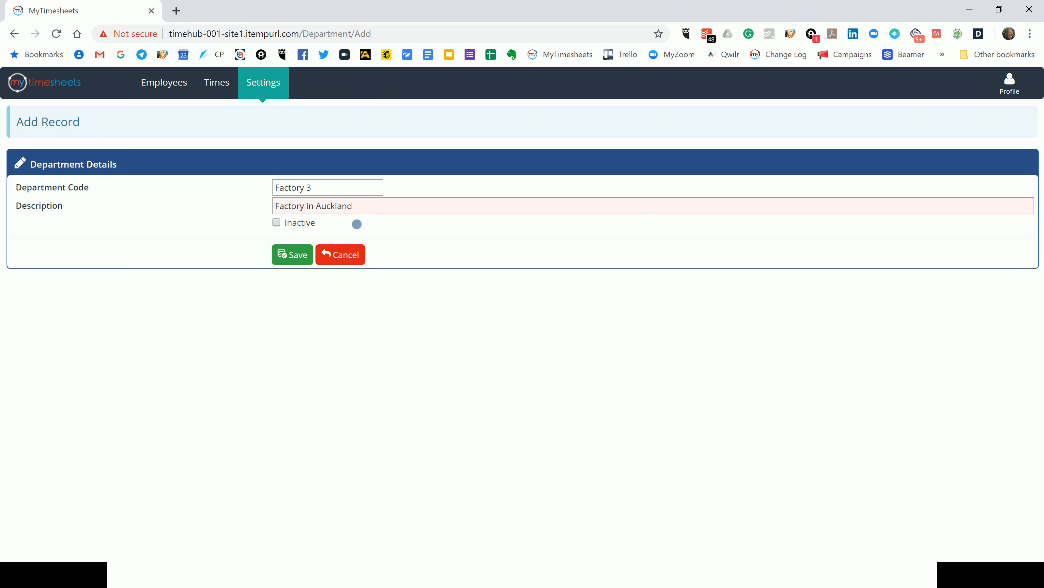
click(295, 255)
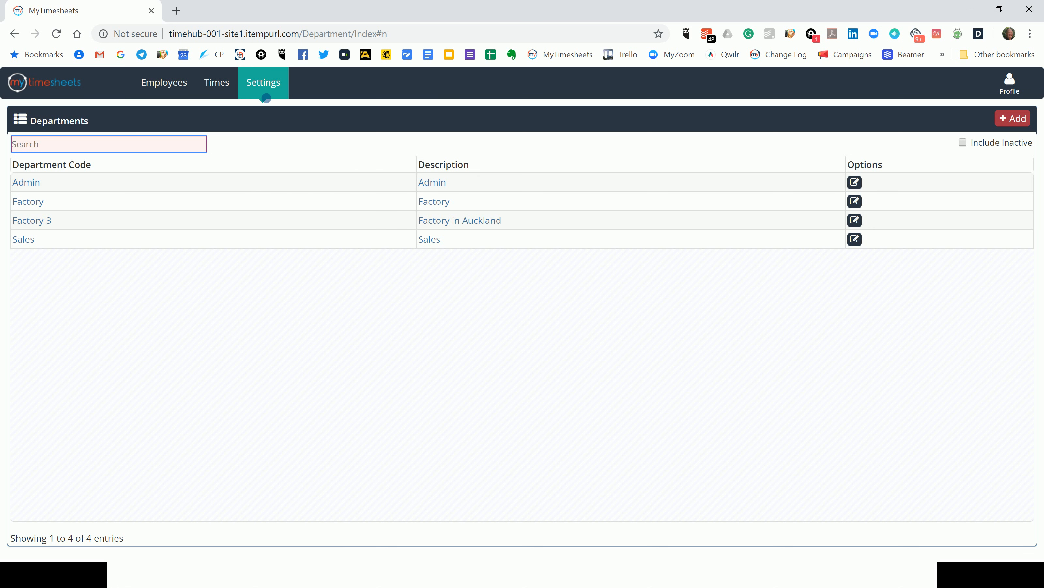
Start a new cost centre record with the cost centre code Warehouse 2.
click(266, 97)
click(270, 92)
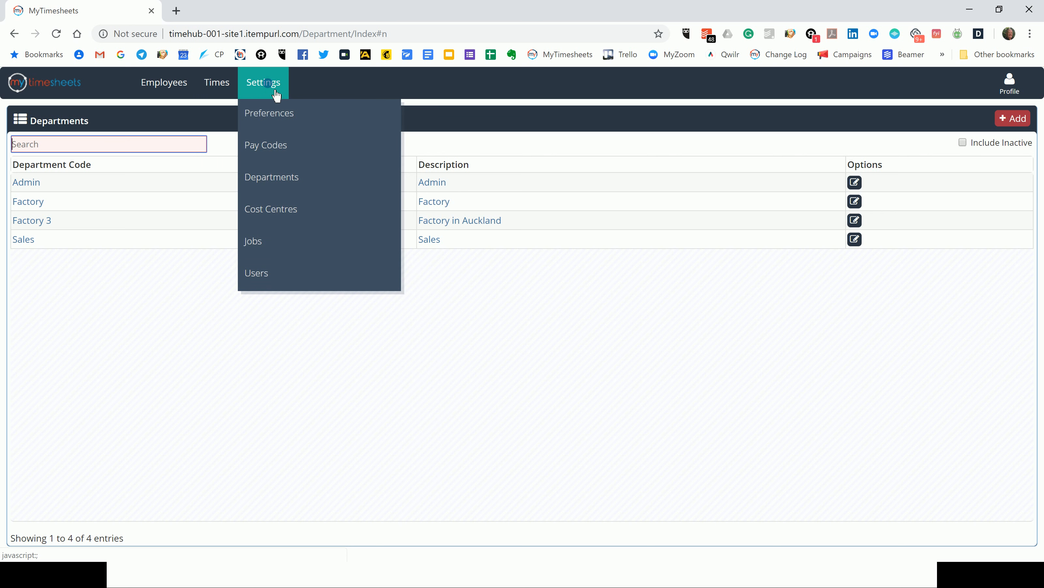
click(272, 217)
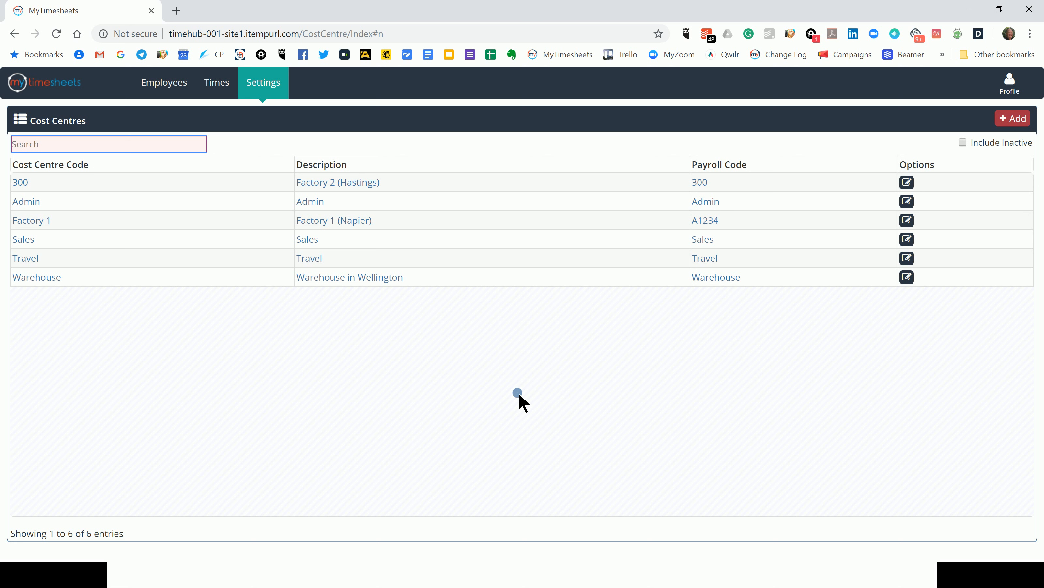
click(1017, 119)
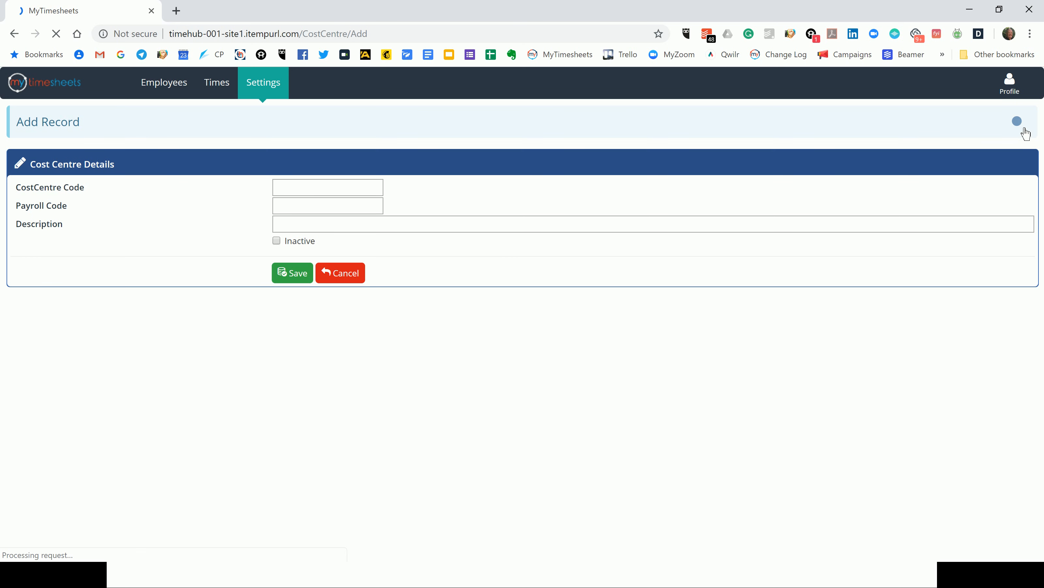
click(306, 193)
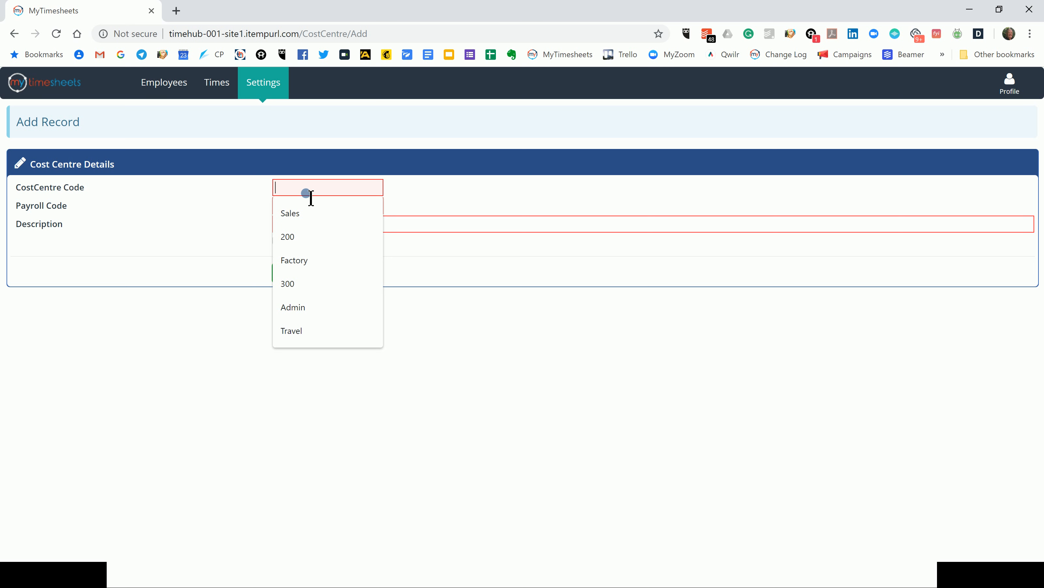
text(Ware)
key(BackSpace)
key(BackSpace)
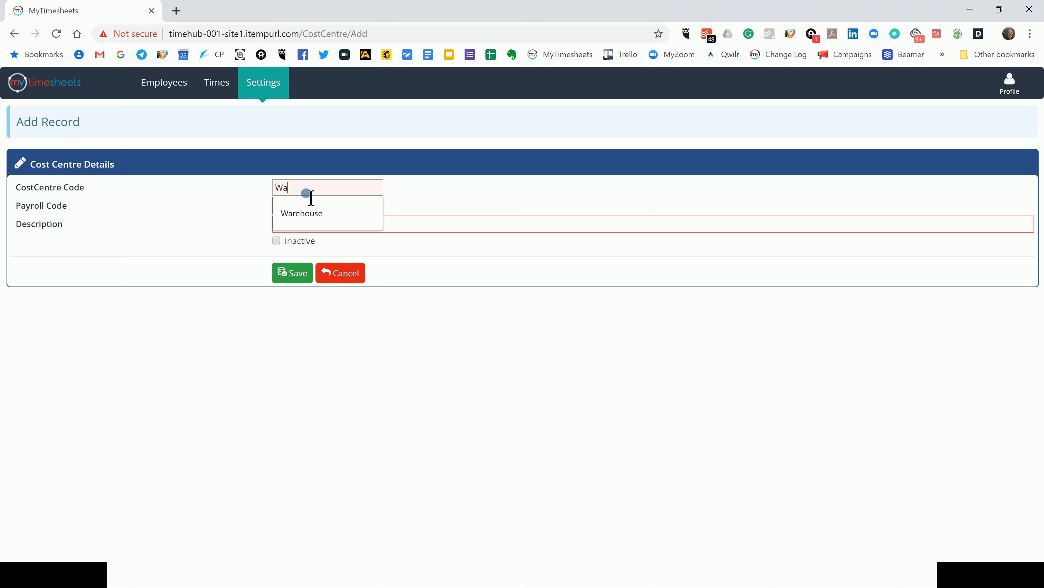
text(rehouse )
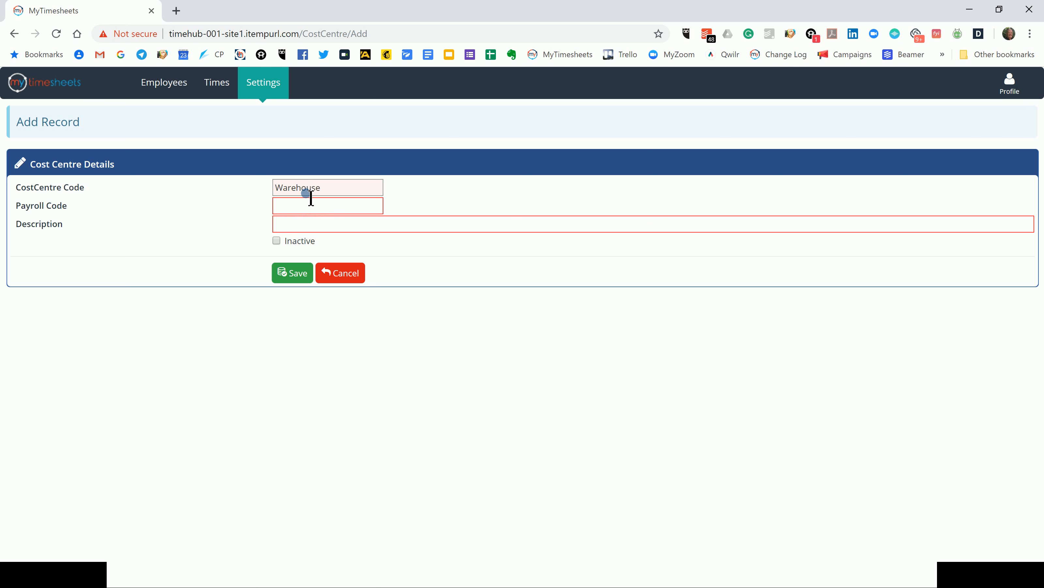
text(2)
key(Tab)
text(Ware)
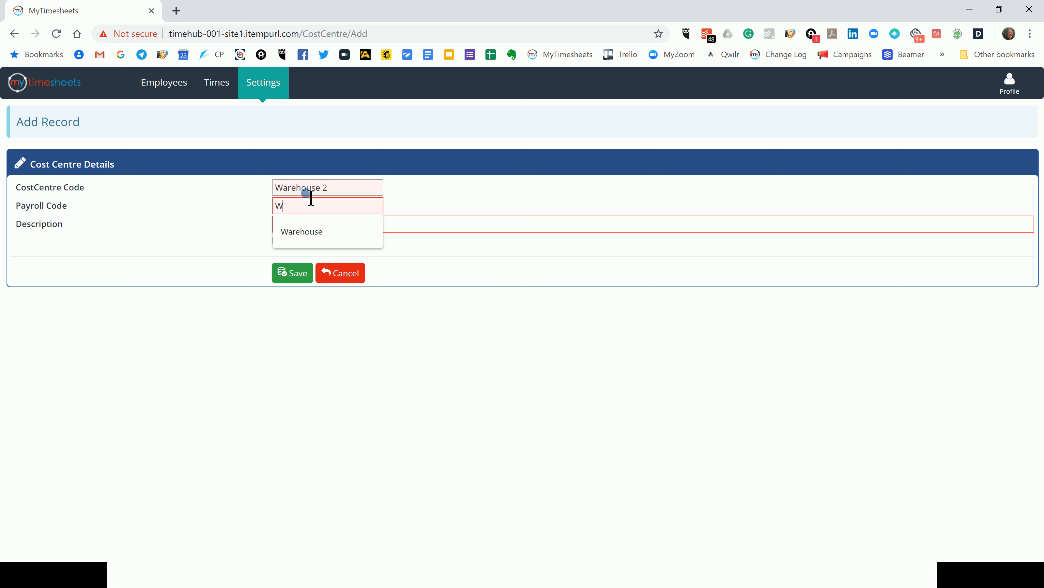
text(house )
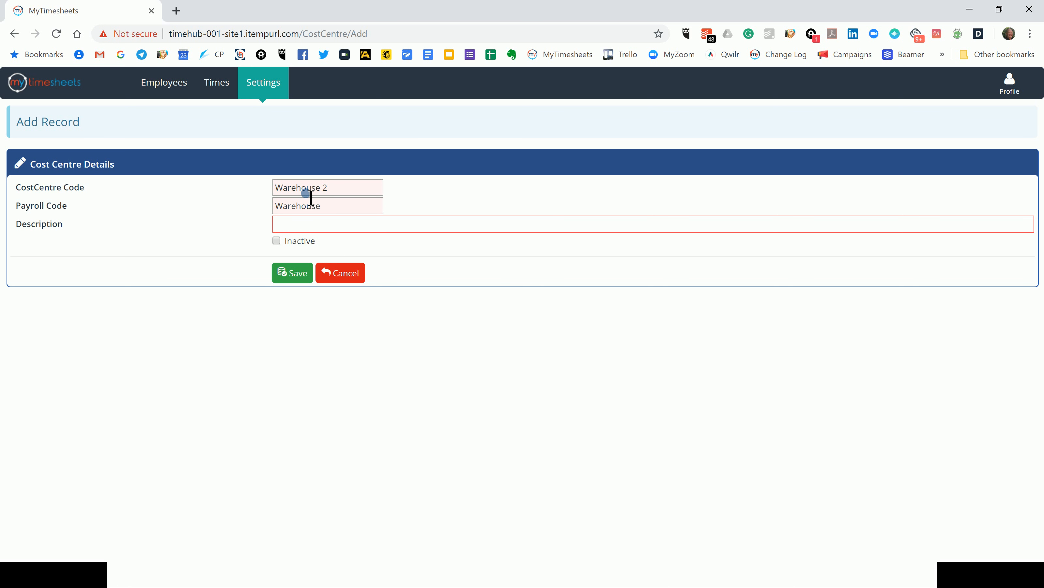
text(2)
key(BackSpace)
key(BackSpace)
key(BackSpace)
key(BackSpace)
key(BackSpace)
key(BackSpace)
key(BackSpace)
key(BackSpace)
key(BackSpace)
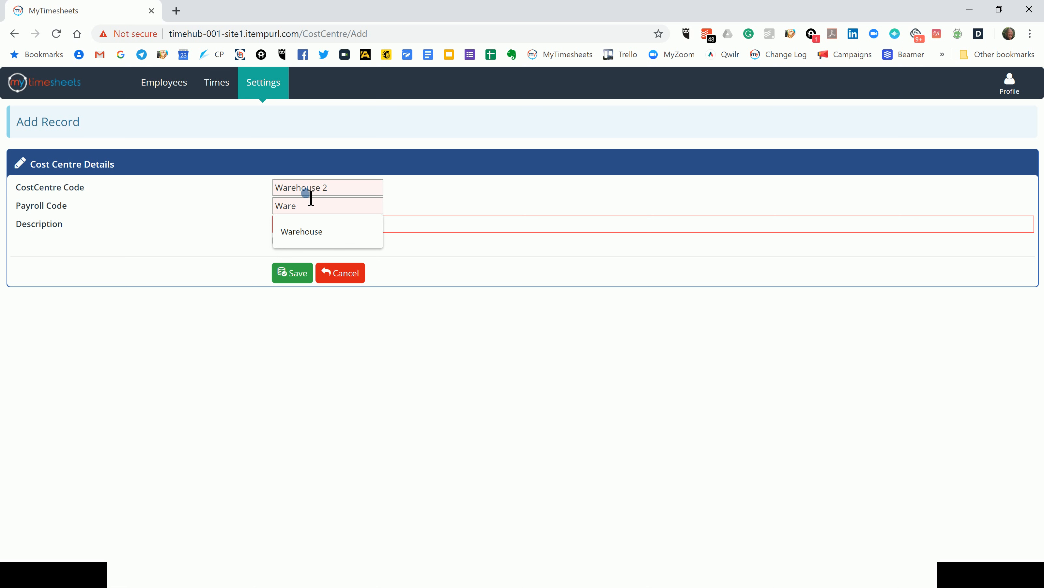
key(BackSpace)
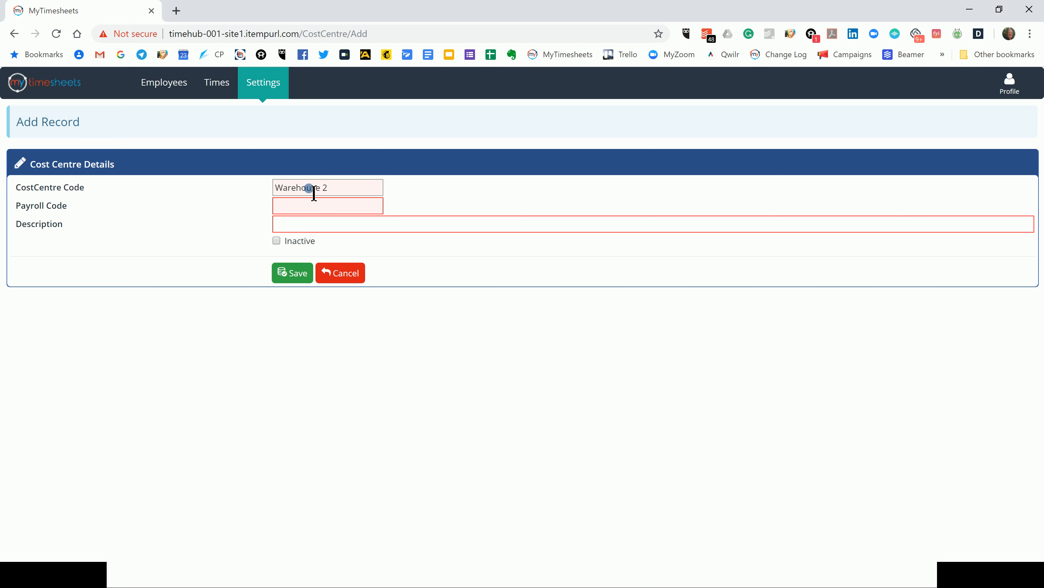
Give the new cost centre the payroll code W2 and the description Warehouse in Wellington, and save it.
click(297, 208)
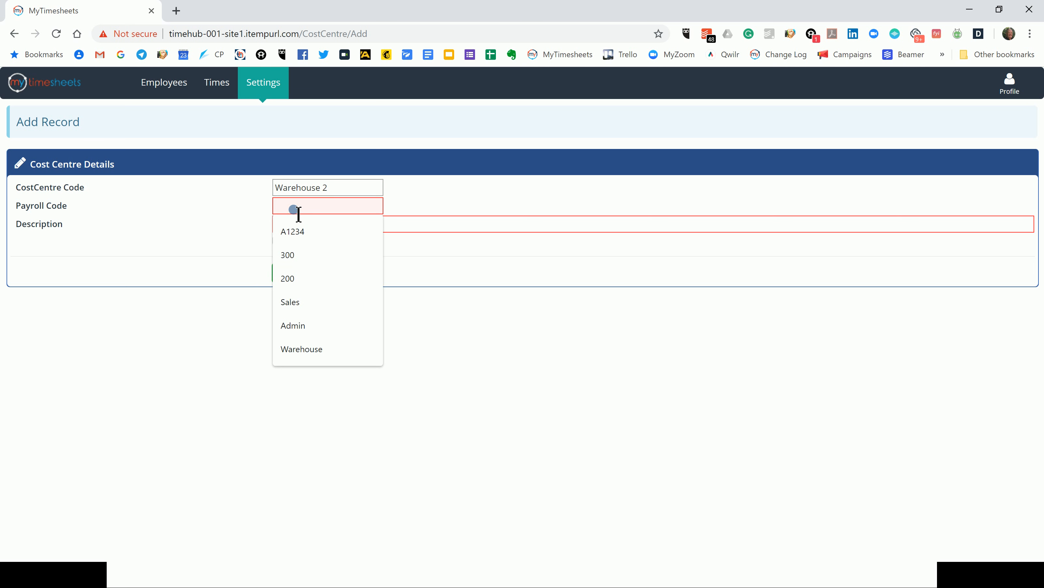
text(W2)
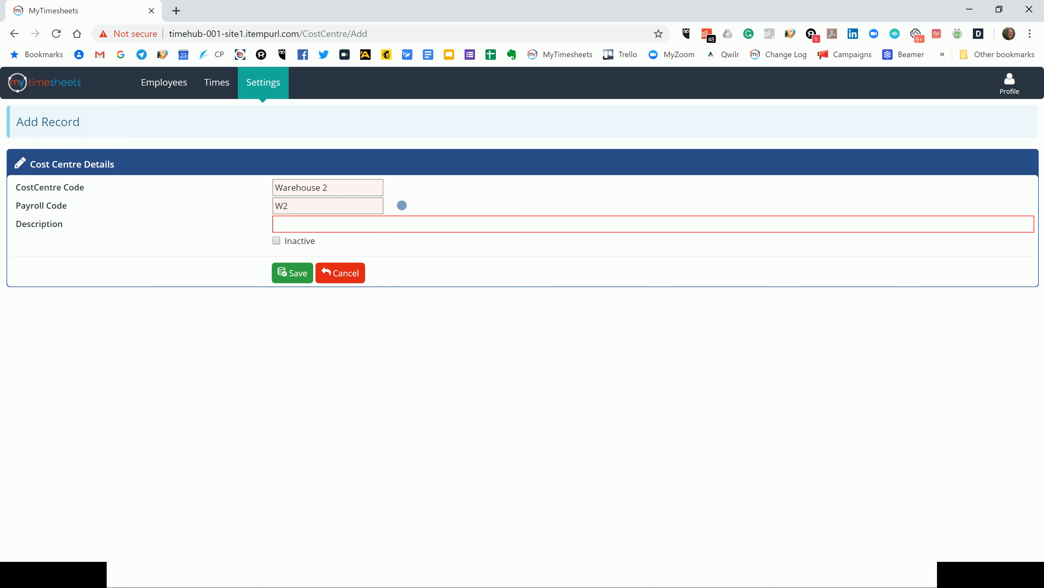
click(315, 224)
click(312, 230)
text(Ware)
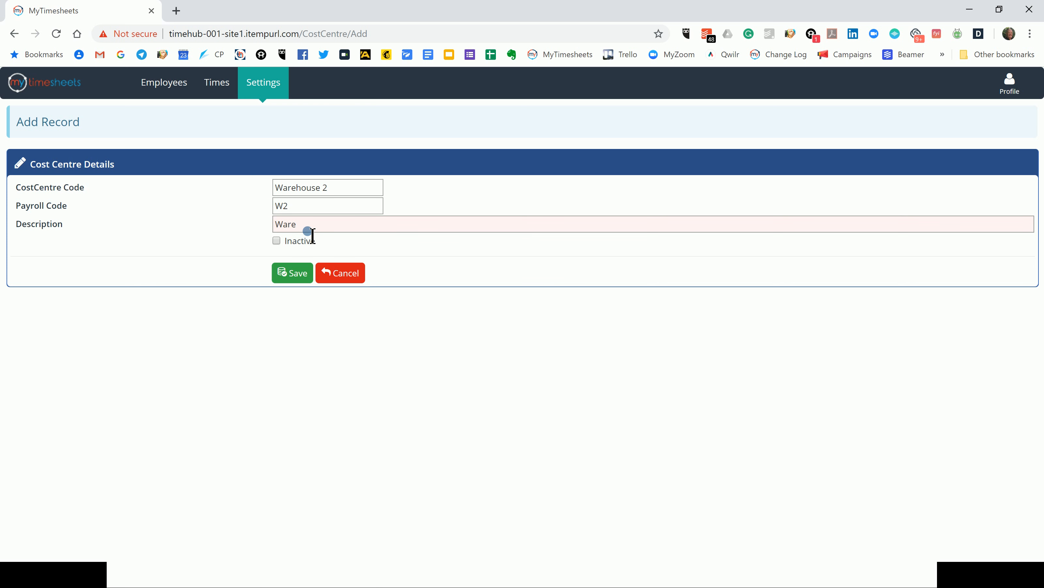
text(house)
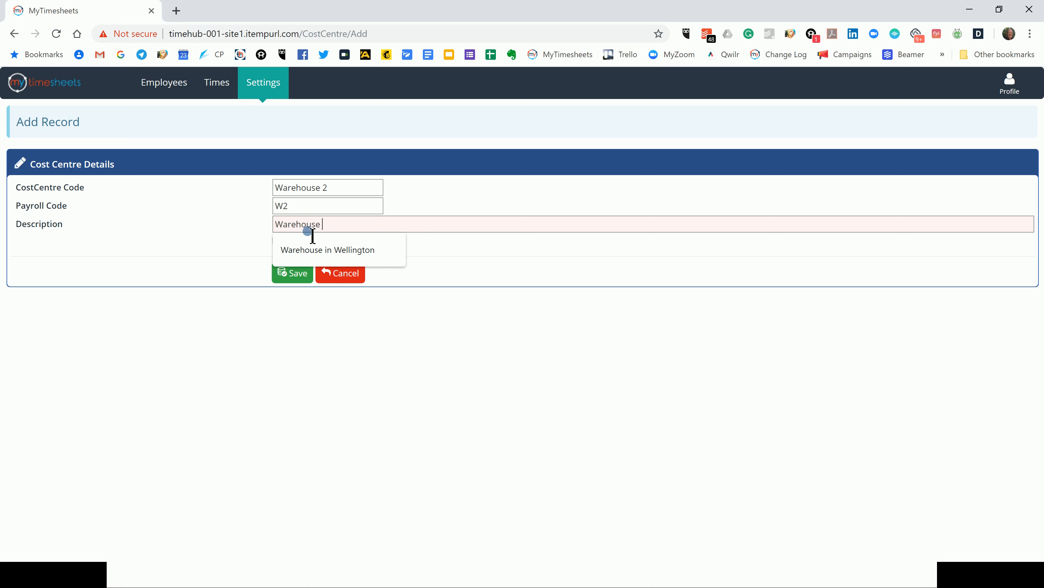
click(326, 248)
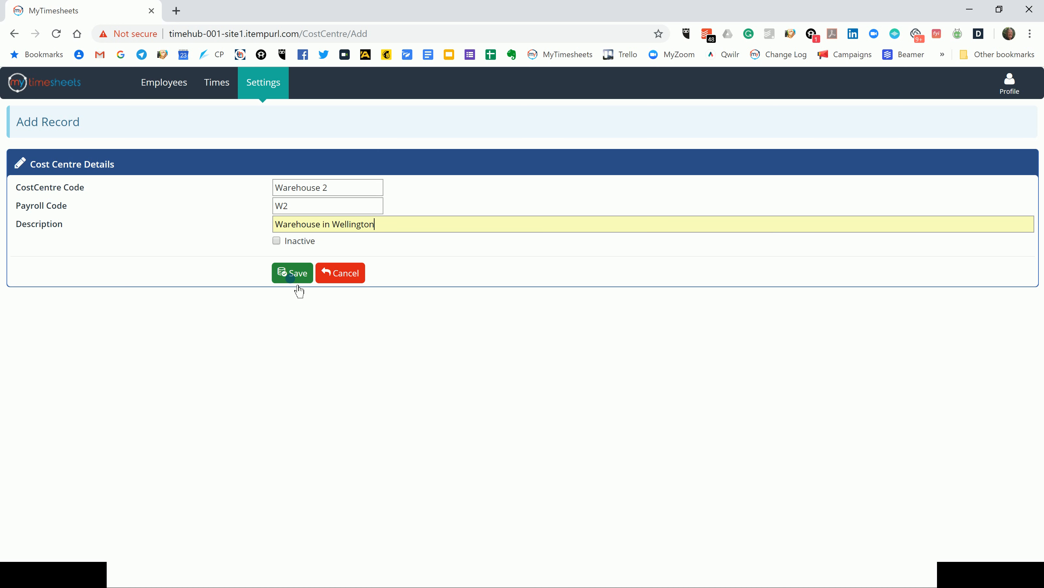
click(291, 278)
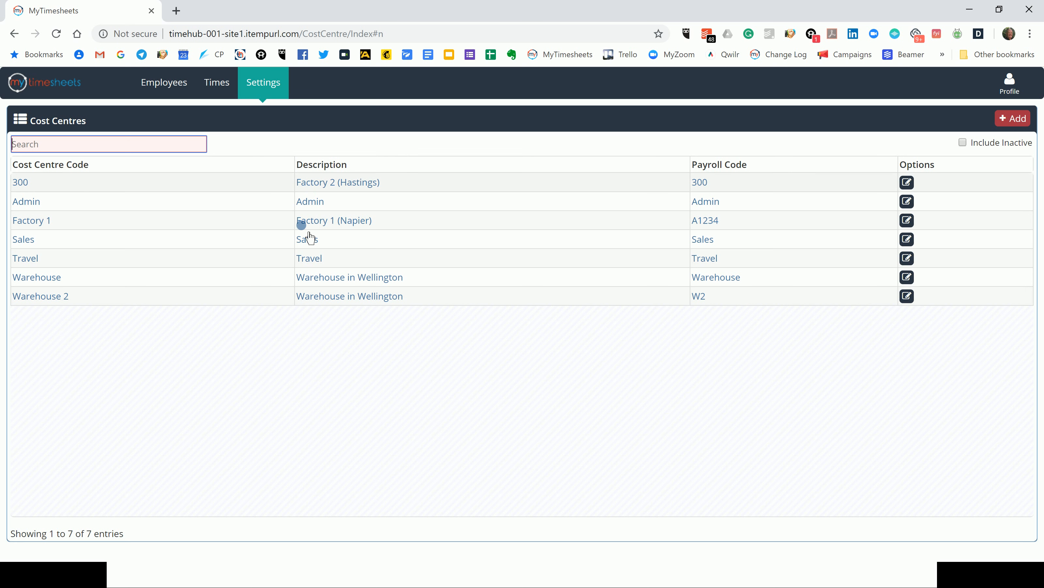
click(275, 92)
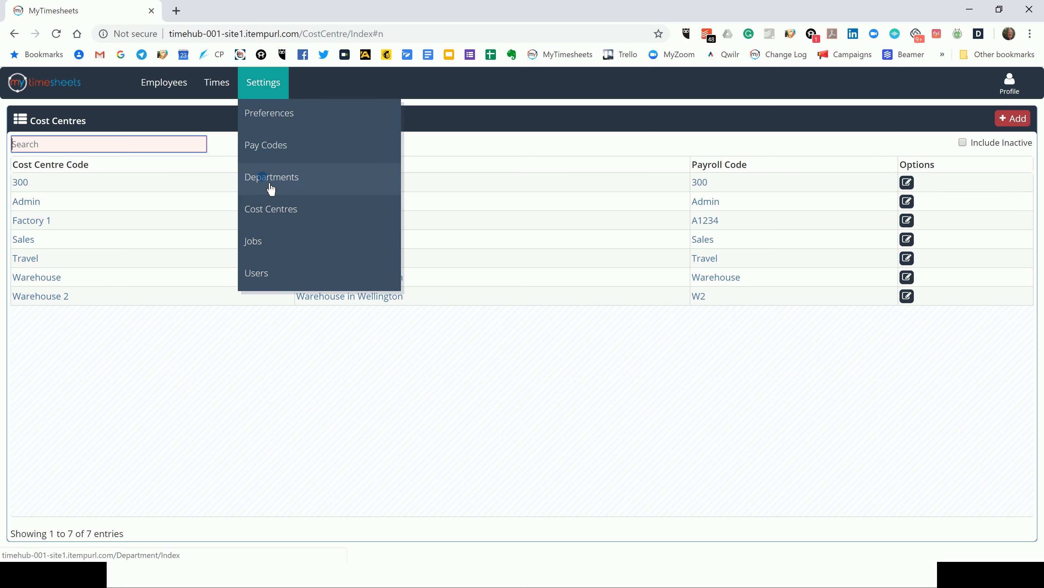
click(270, 220)
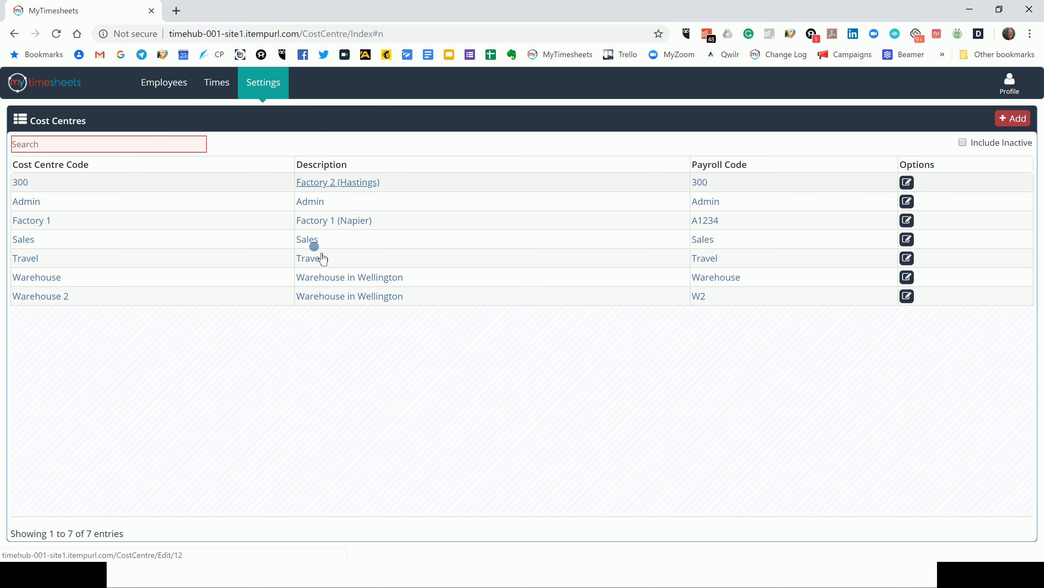
Add and save a new job with Subfloor as both its job code and its description.
click(273, 85)
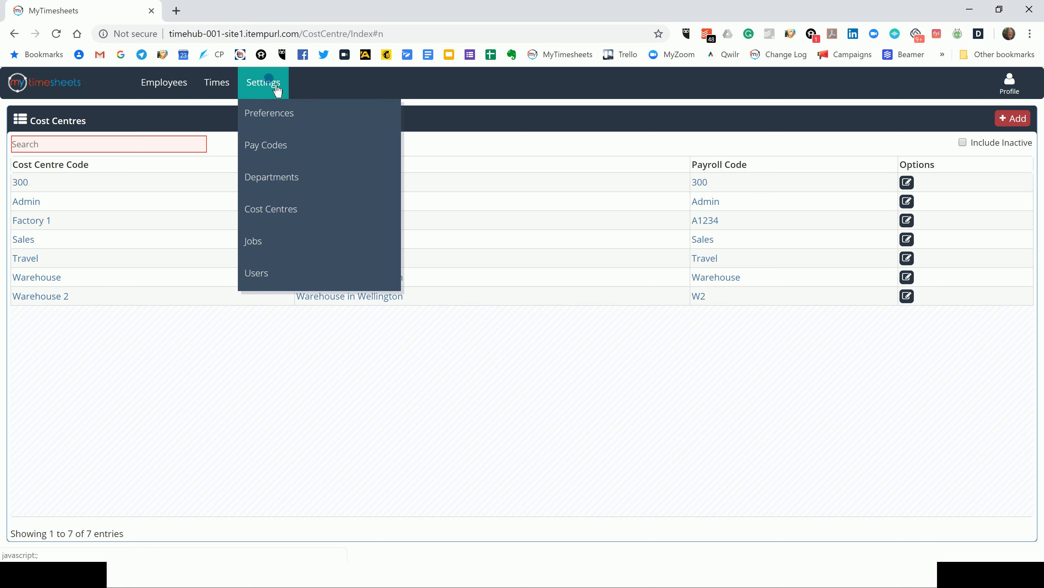
click(274, 246)
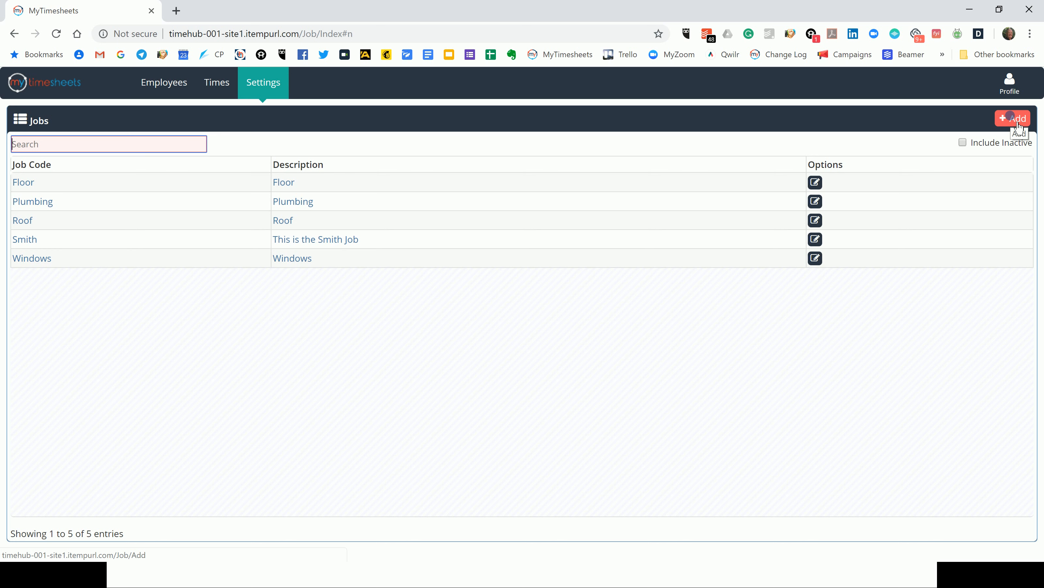
click(1018, 125)
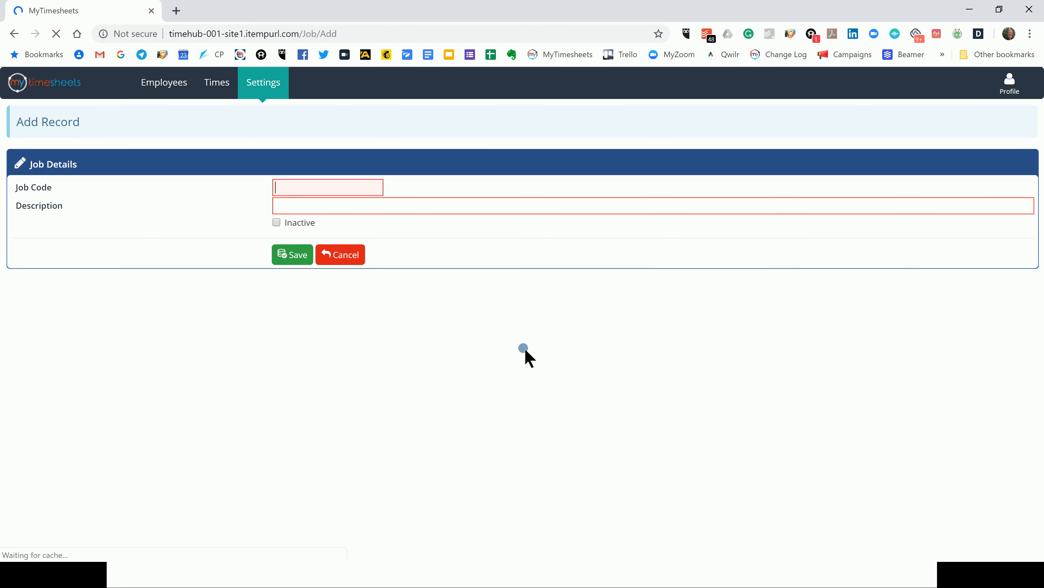
click(312, 191)
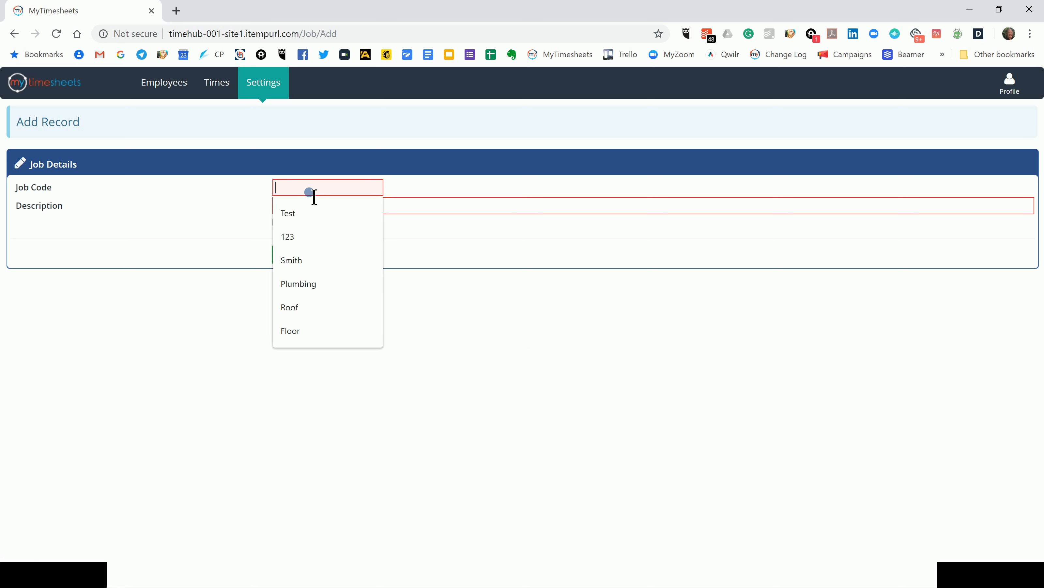
text(Su)
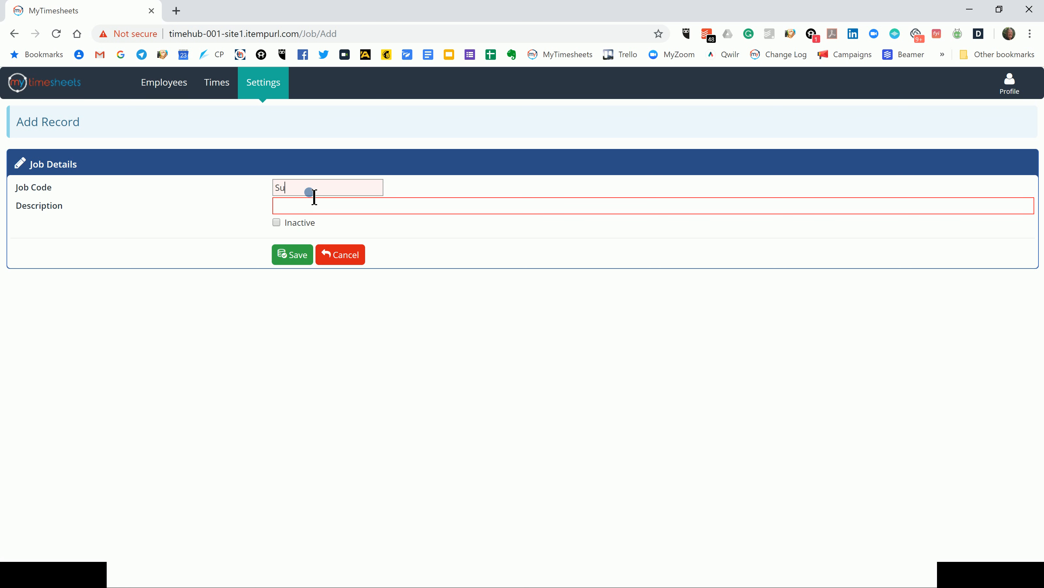
text(bfloor)
key(Tab)
text(Subfloor)
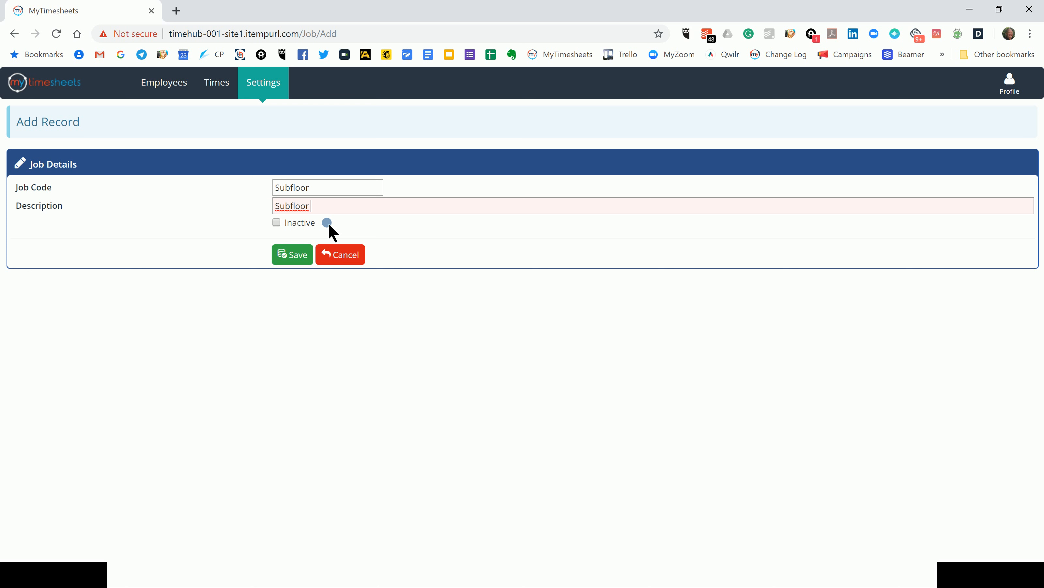
click(297, 255)
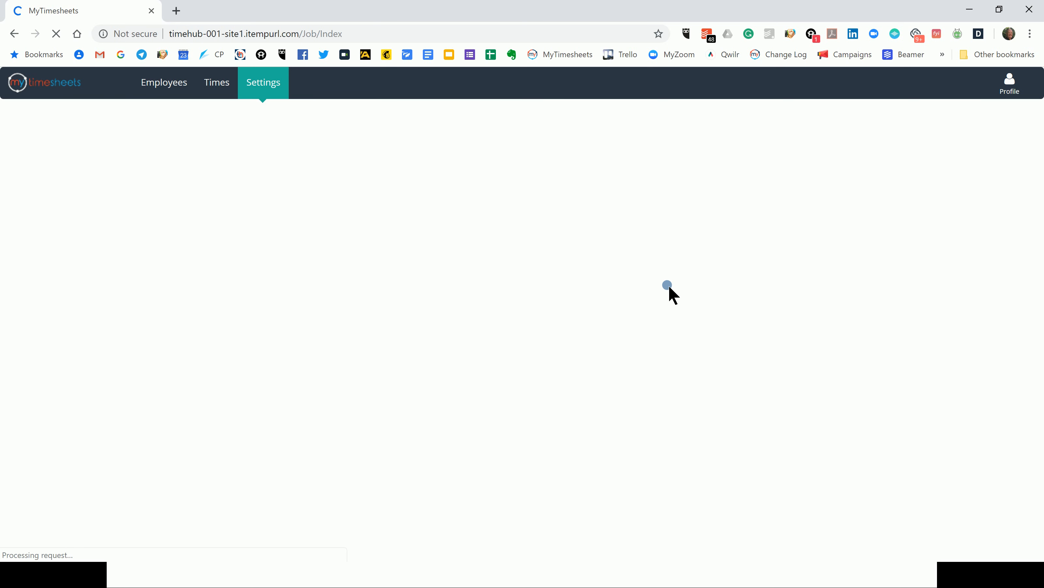
Open a blank new user record from the users list, review the Admin User type choices, and cancel the record.
click(263, 92)
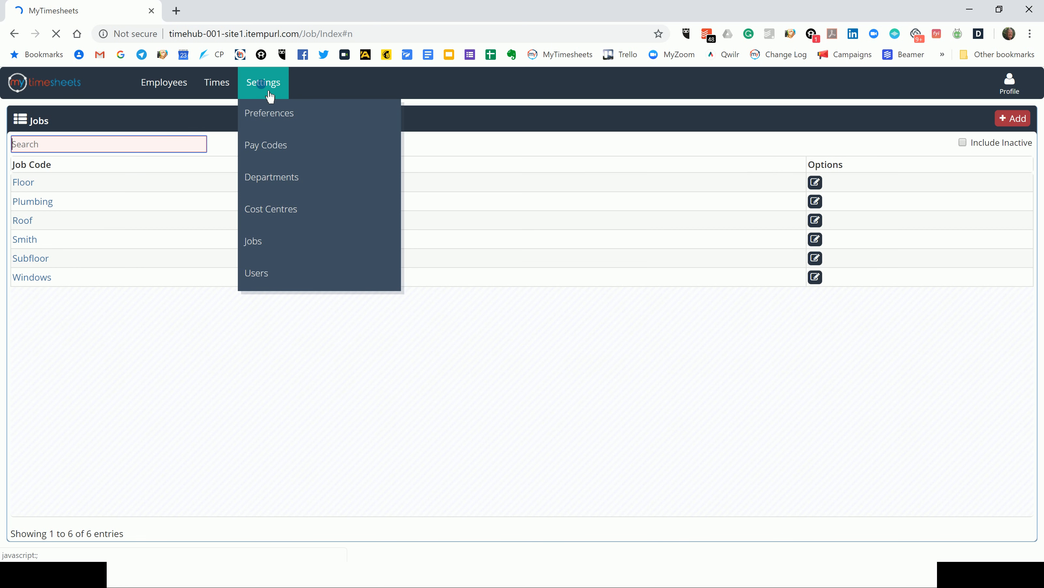
click(271, 279)
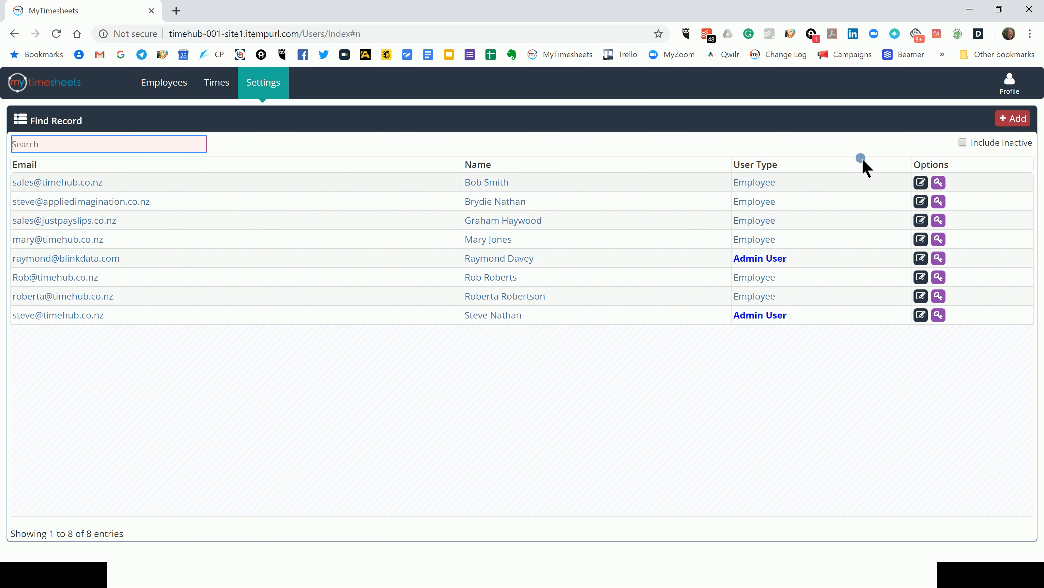
click(1015, 119)
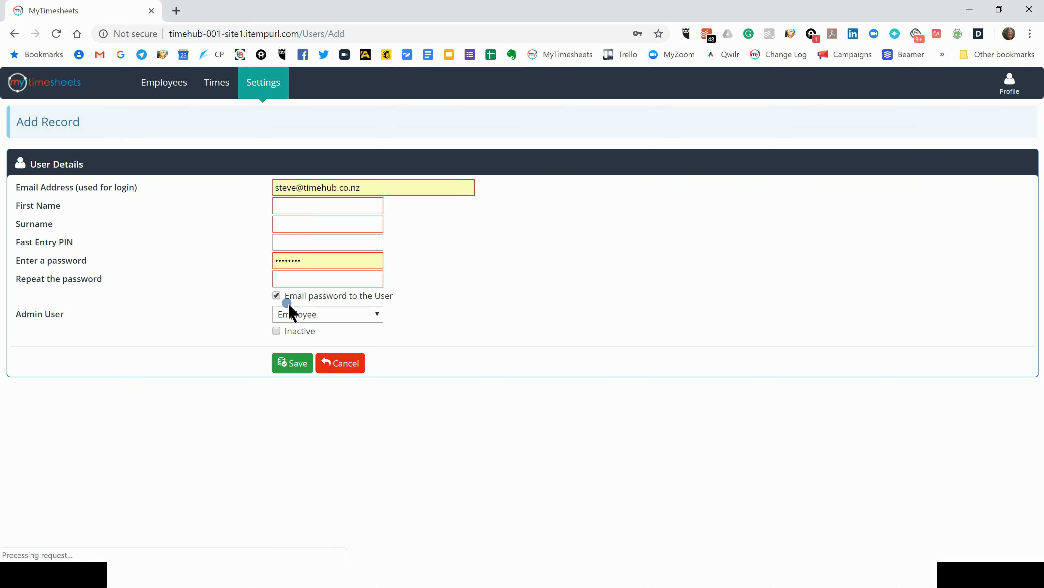
click(306, 317)
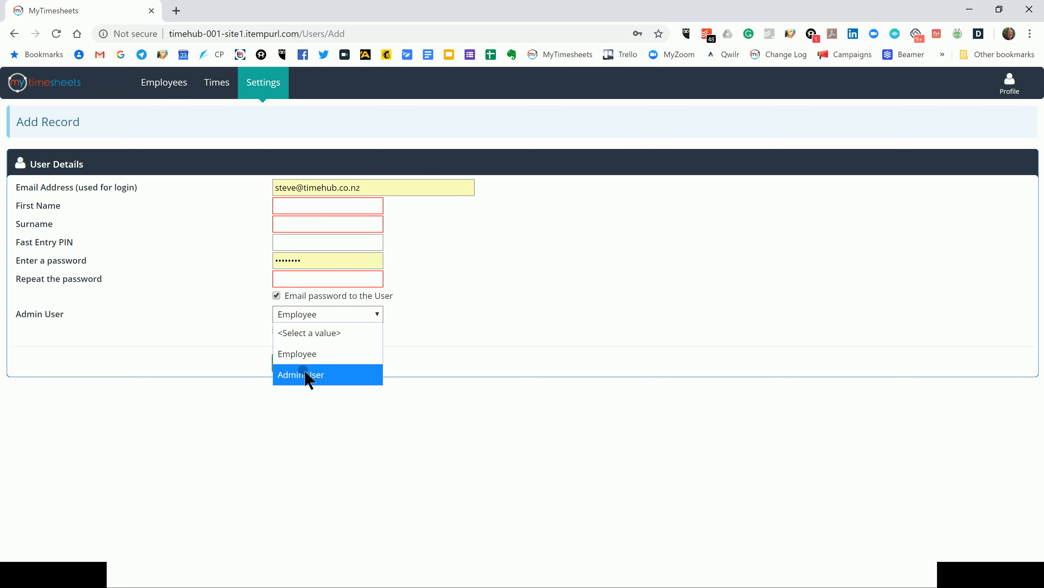
click(449, 312)
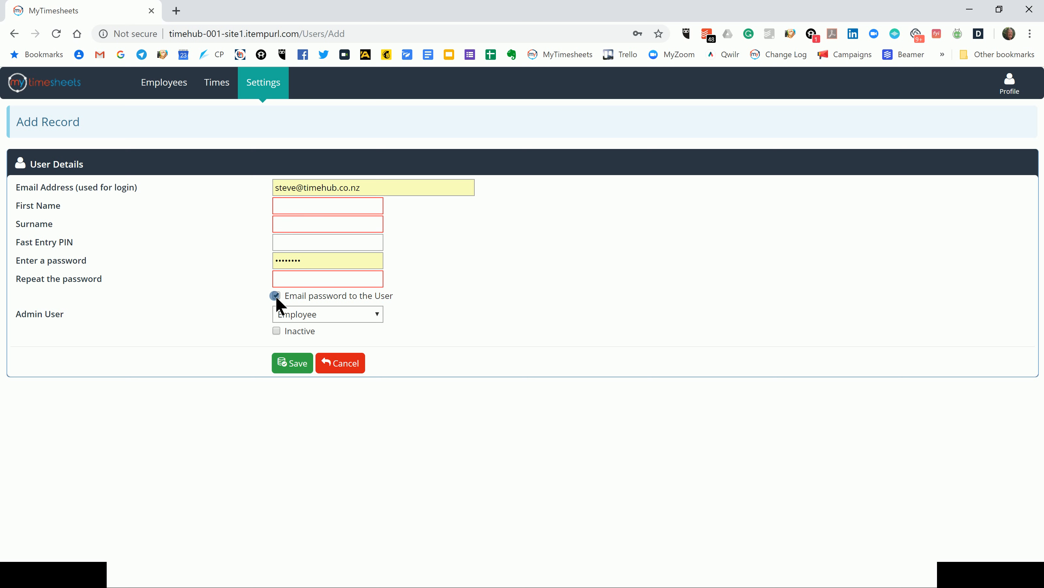
click(354, 378)
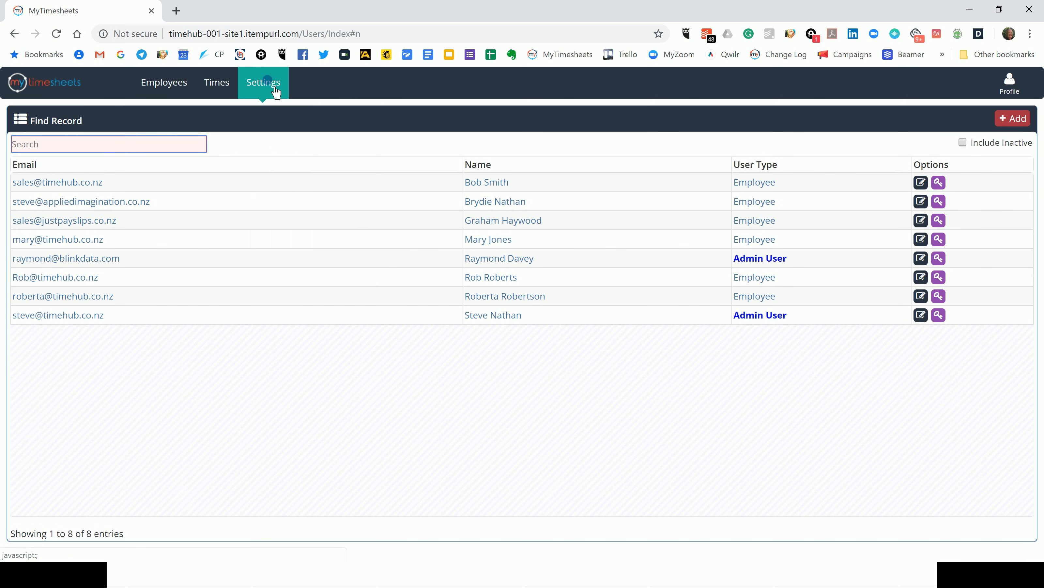
click(275, 88)
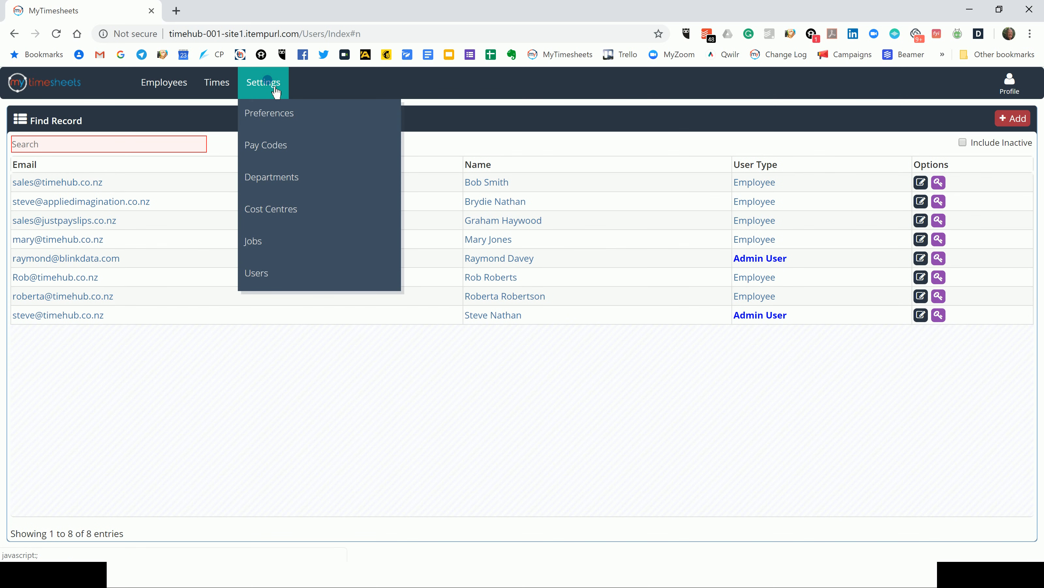
click(273, 264)
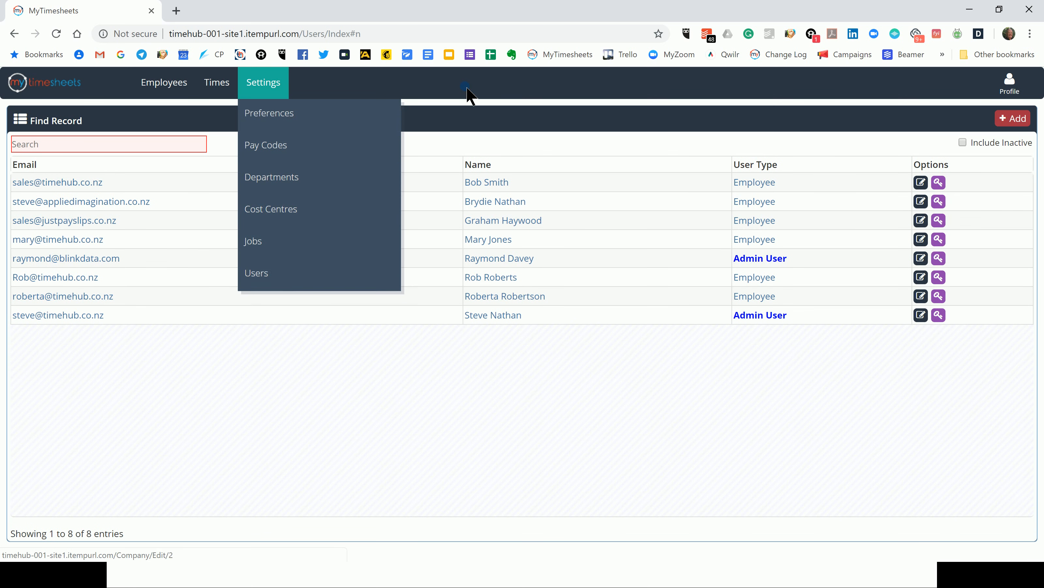
View the login email and name fields in My Profile and leave without saving.
click(1030, 87)
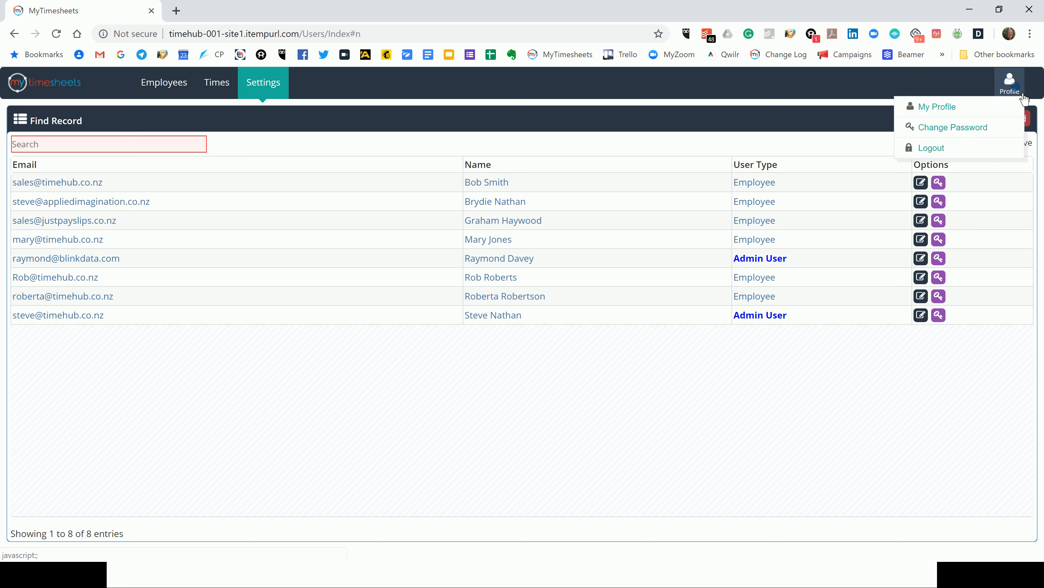
click(933, 106)
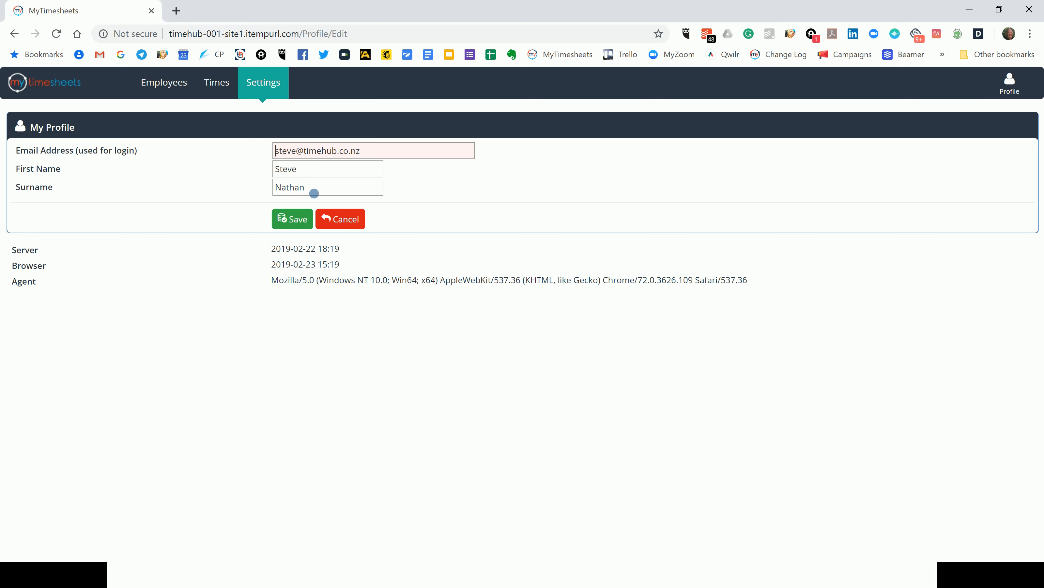
click(350, 225)
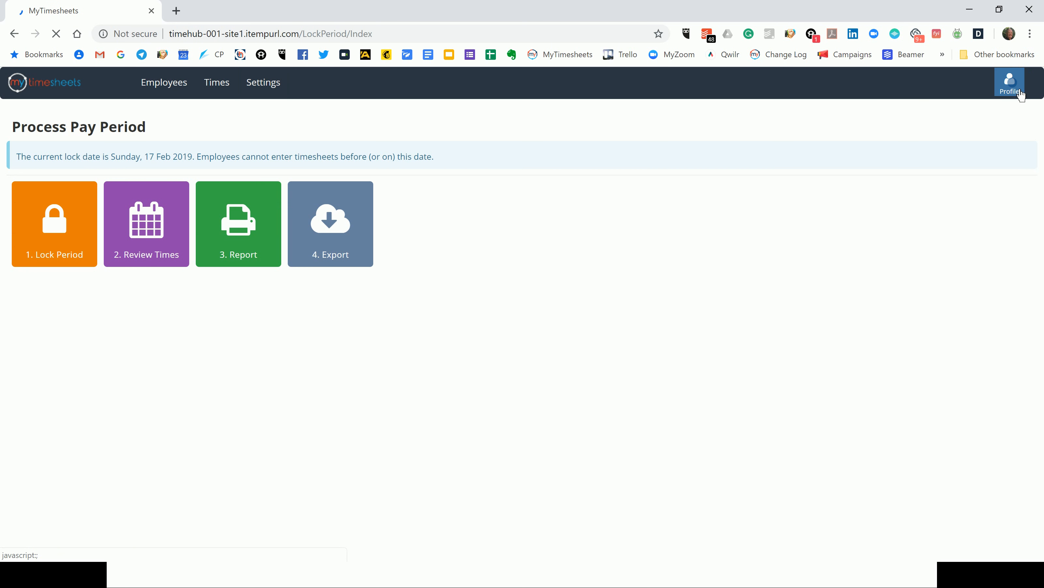
View the form for changing the account's own password and cancel it without entering anything.
click(1021, 94)
click(946, 128)
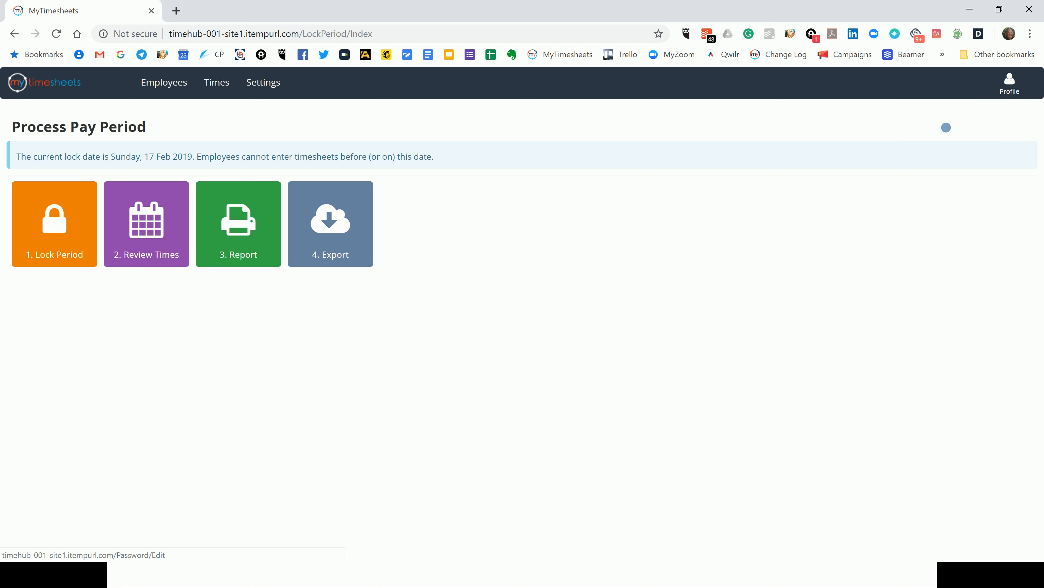
click(303, 147)
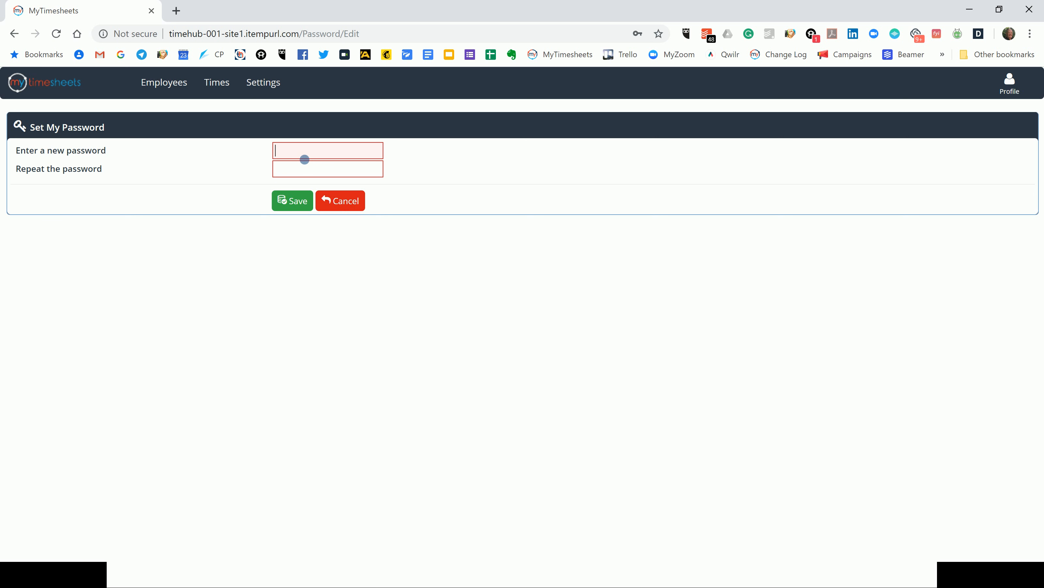
click(349, 202)
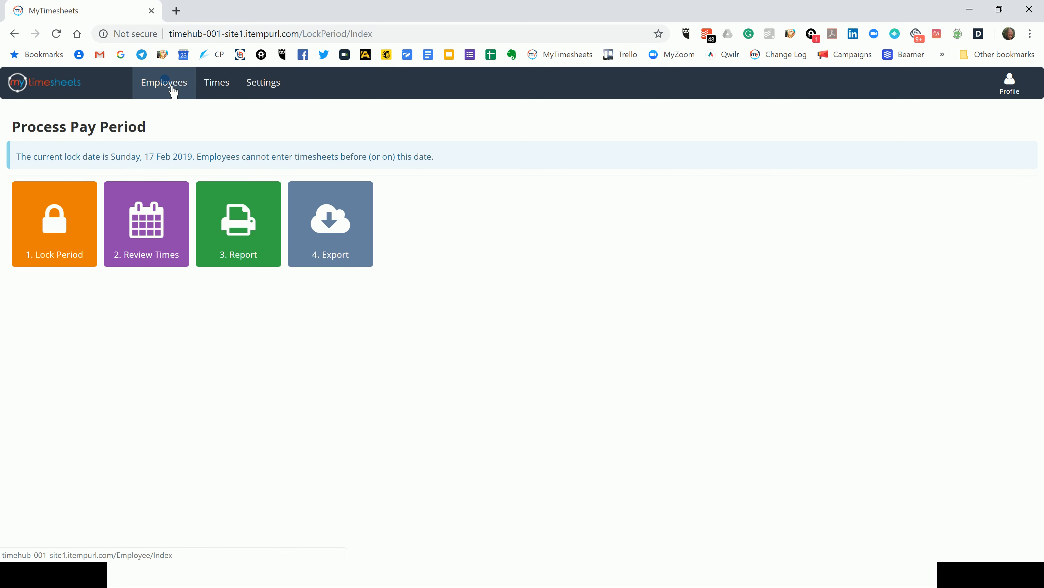
mouse_move(282, 92)
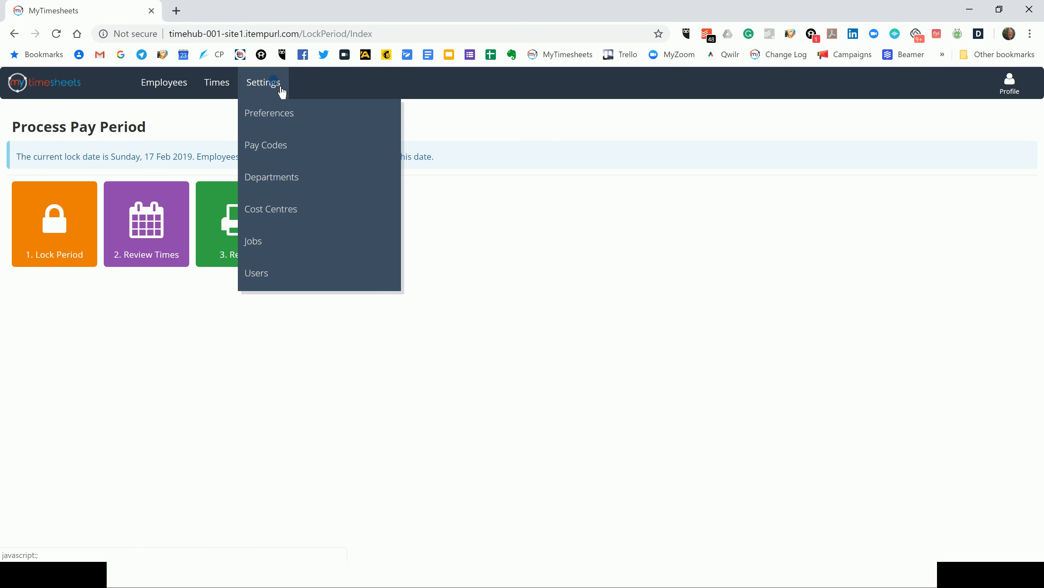